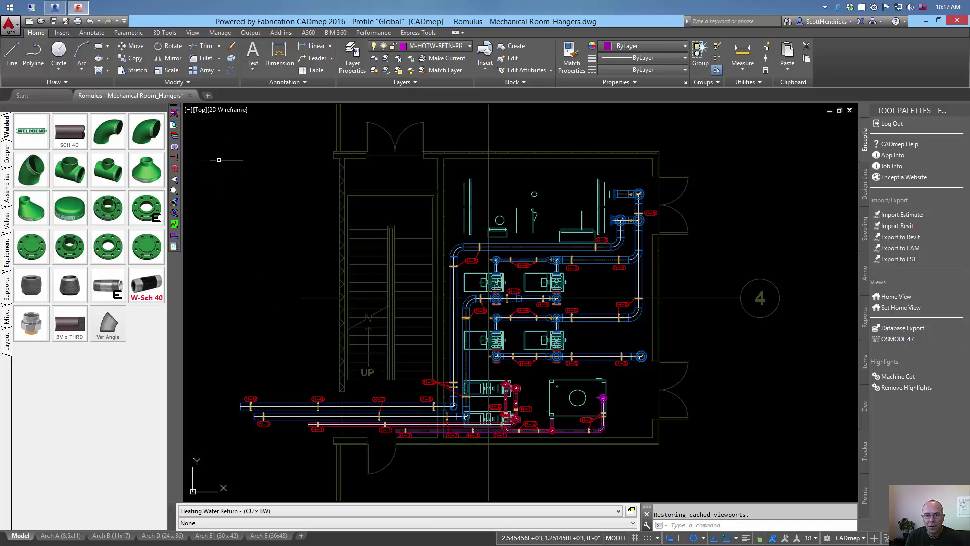
Step: Look at the model from the front, then return to the top plan view
click(200, 110)
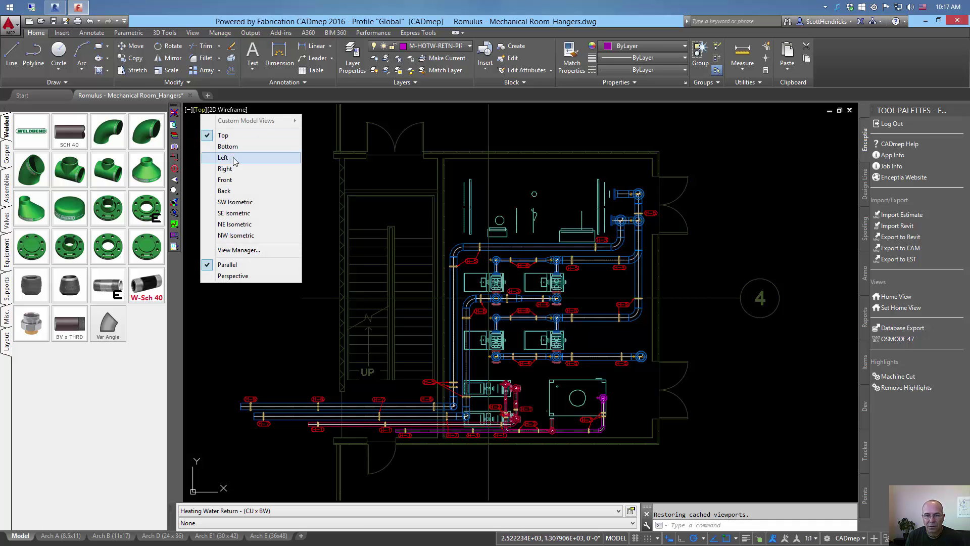
click(236, 179)
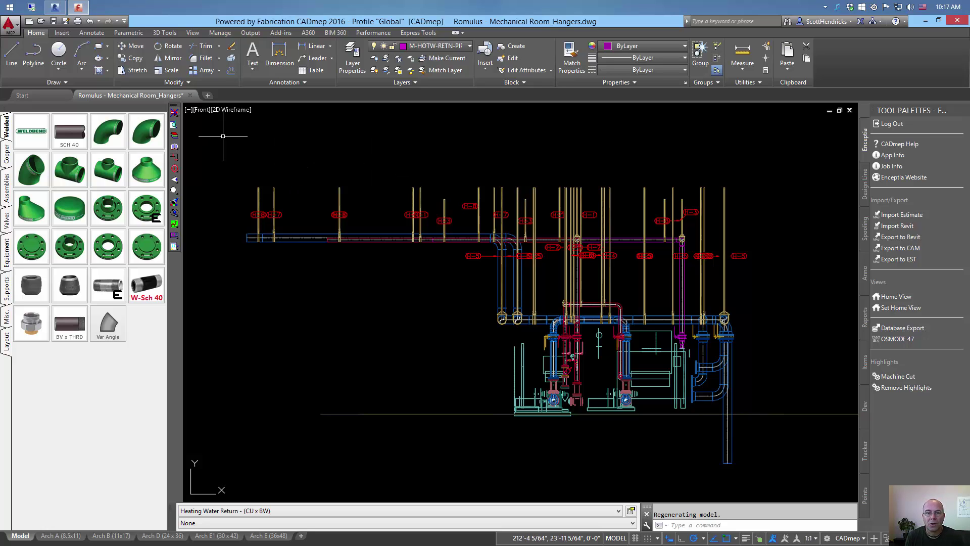
click(201, 110)
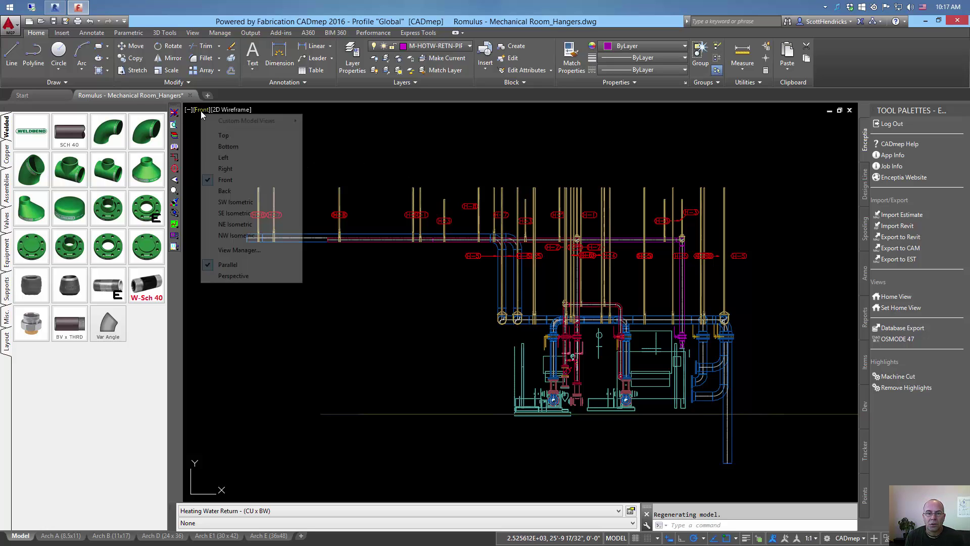
click(233, 137)
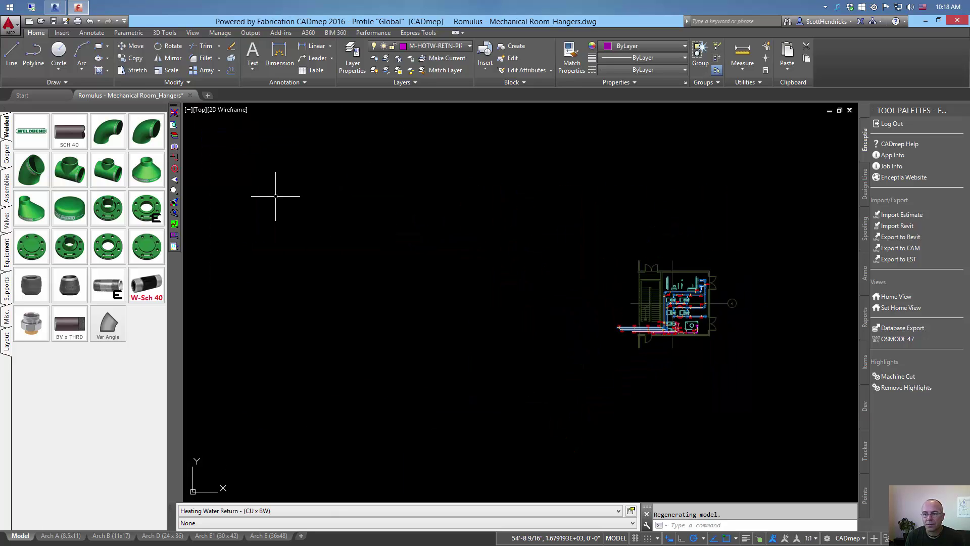
scroll(472, 241, up, 5)
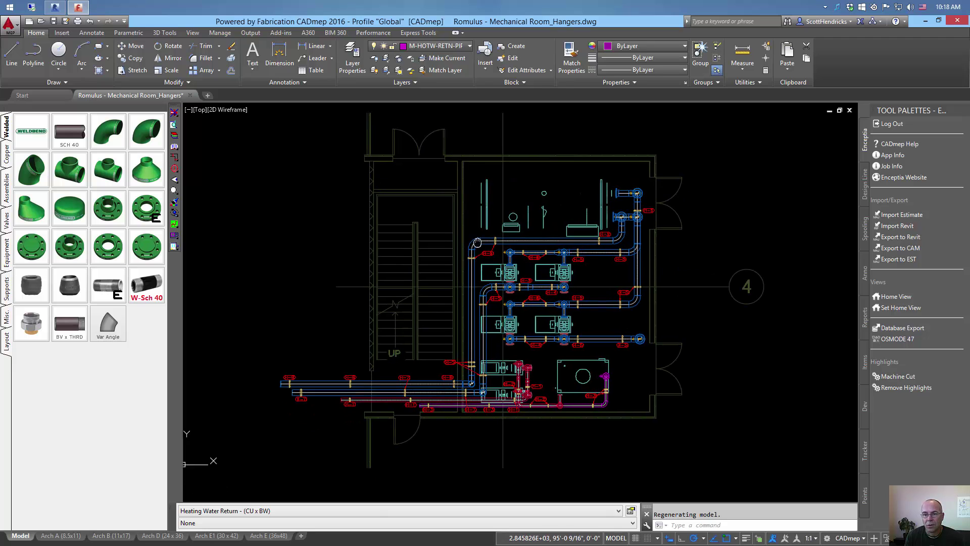
Step: Use MAPFILTER on the whole plan to isolate items with Service Type Hanger
click(174, 191)
drag(222, 145, 716, 452)
key(Return)
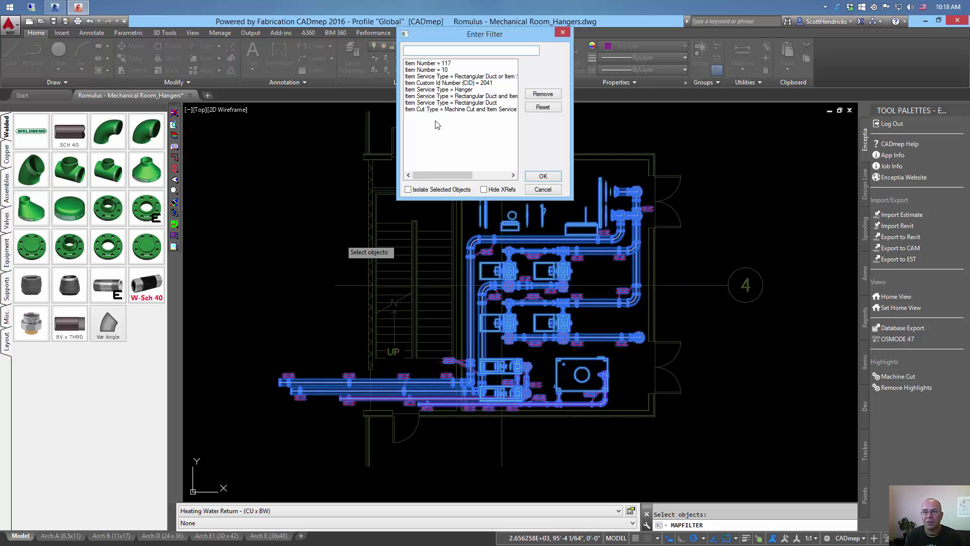
click(444, 89)
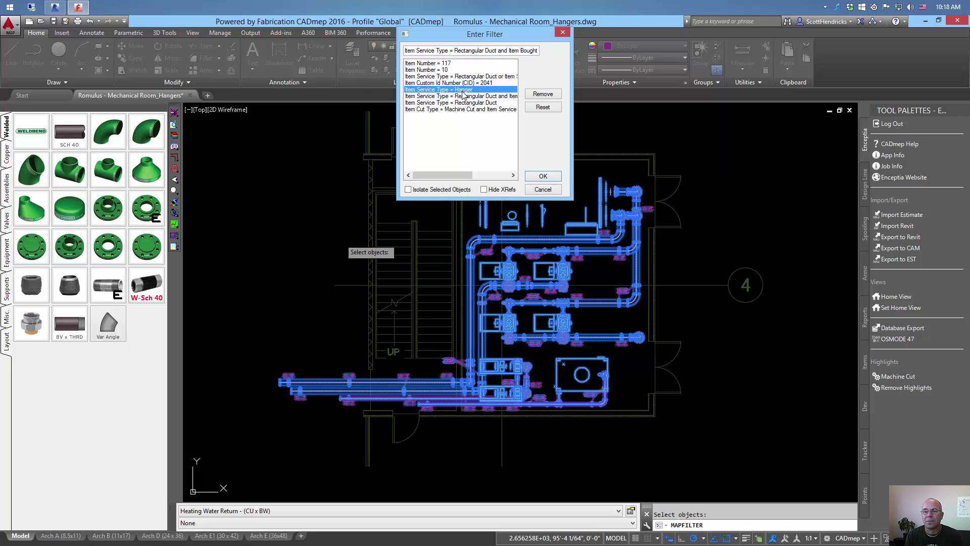
click(408, 189)
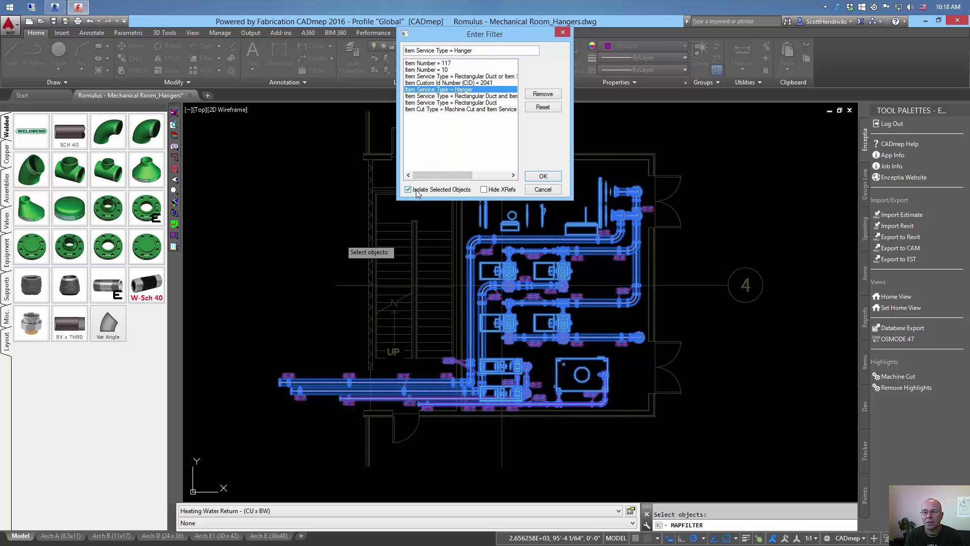
click(543, 176)
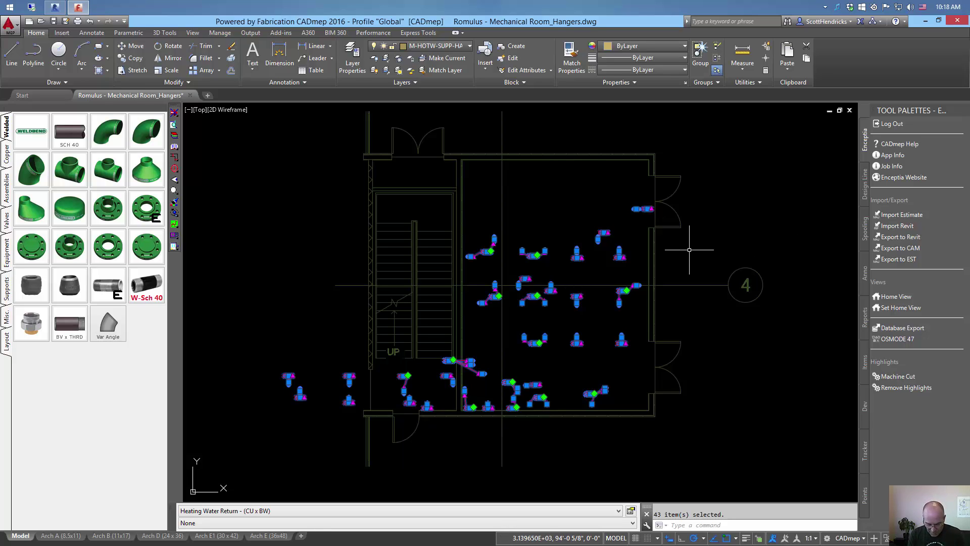
Step: Export the hangers as job Romulus Mech Hangers.MAJ, overwriting the existing file
text(c)
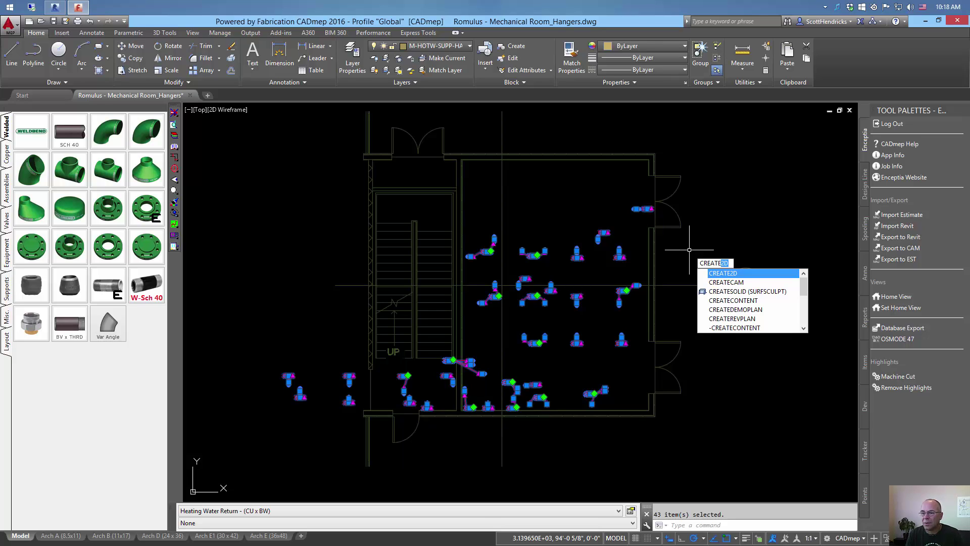
click(712, 282)
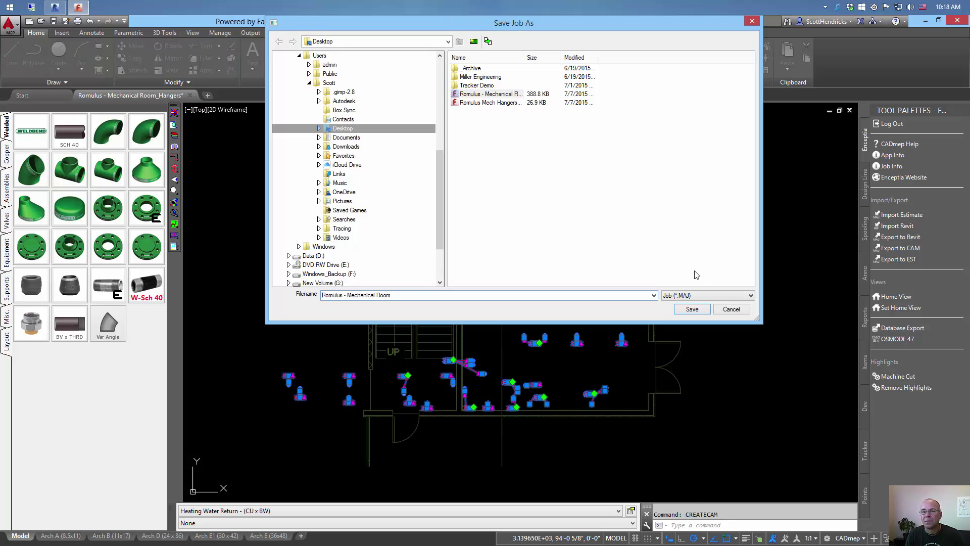
click(498, 103)
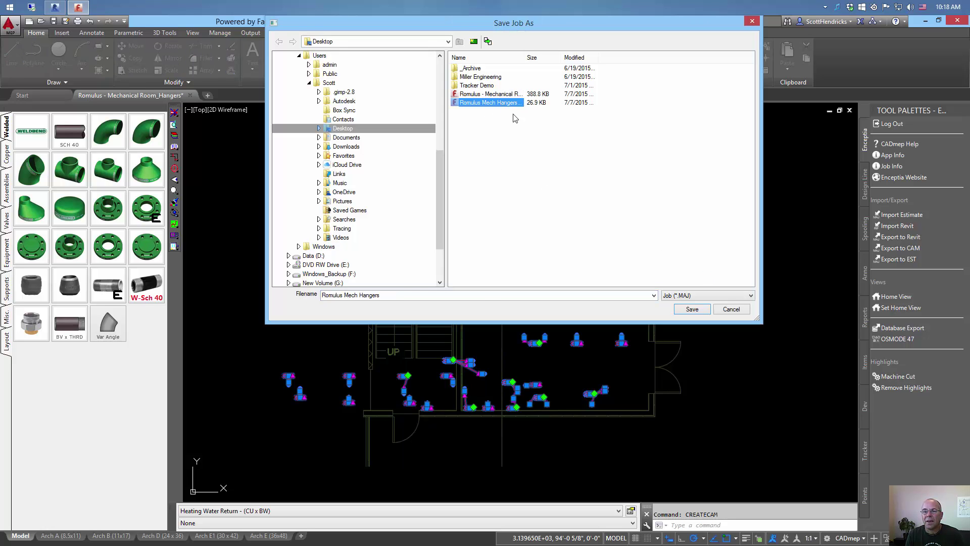
click(689, 310)
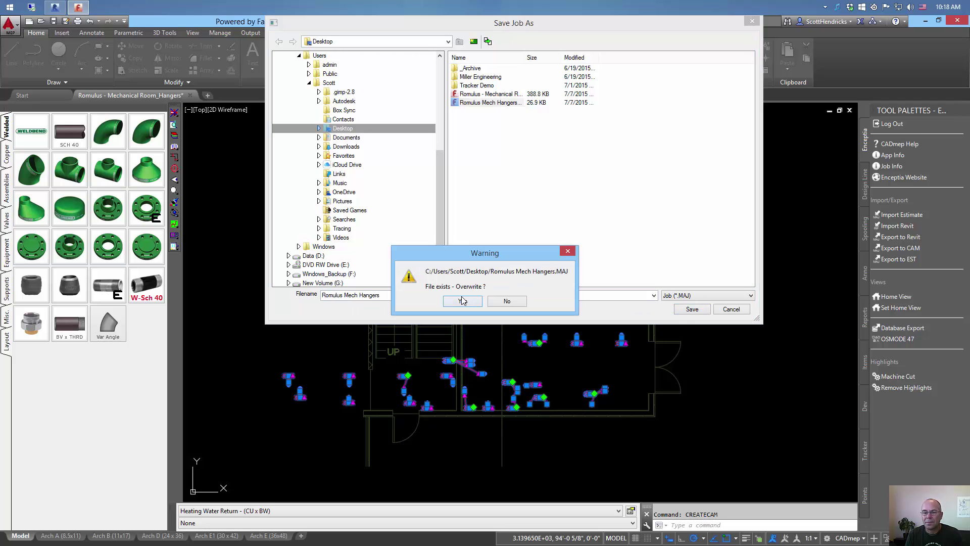
click(462, 301)
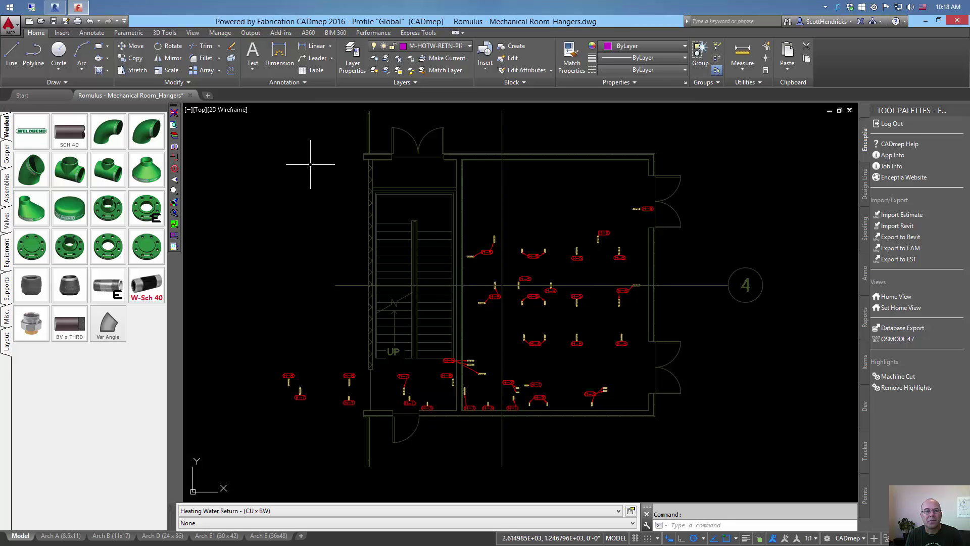
click(56, 7)
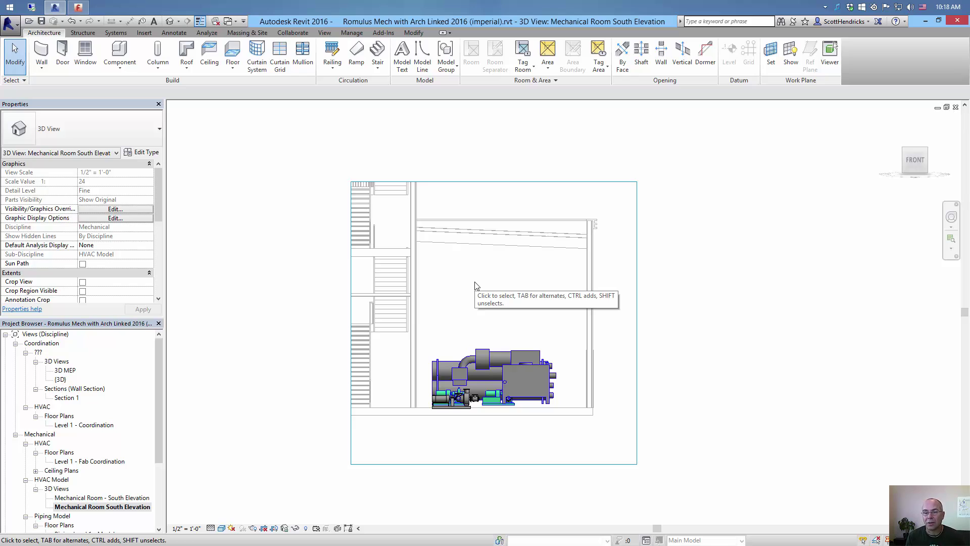
Step: Import Romulus Mech Hangers.MAJ with the 2016 (working database) - pipe configuration
scroll(480, 245, up, 2)
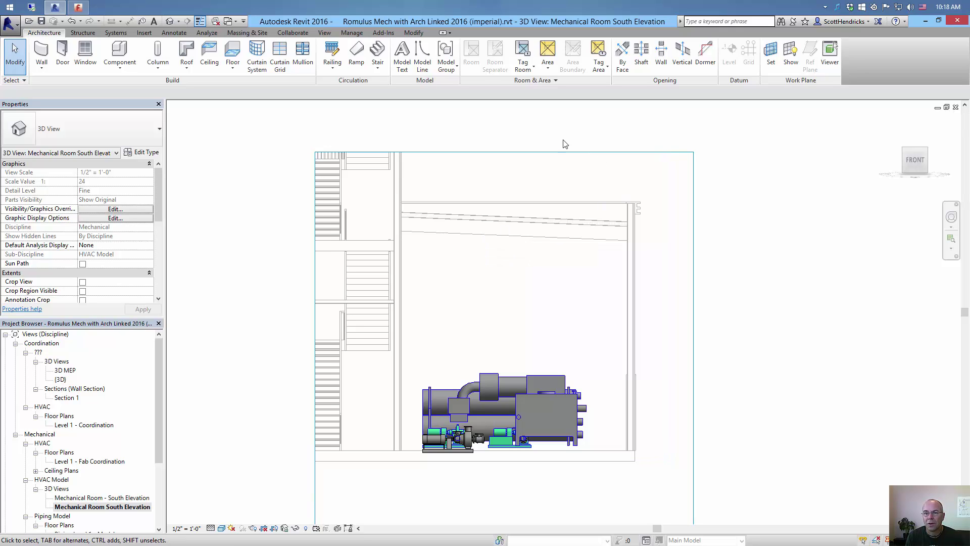
click(413, 33)
click(388, 34)
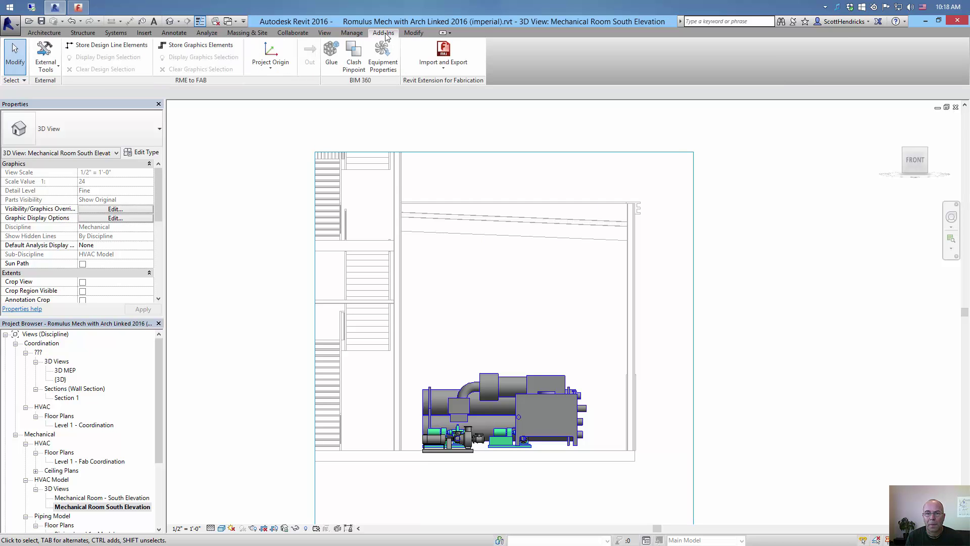
click(443, 57)
click(450, 87)
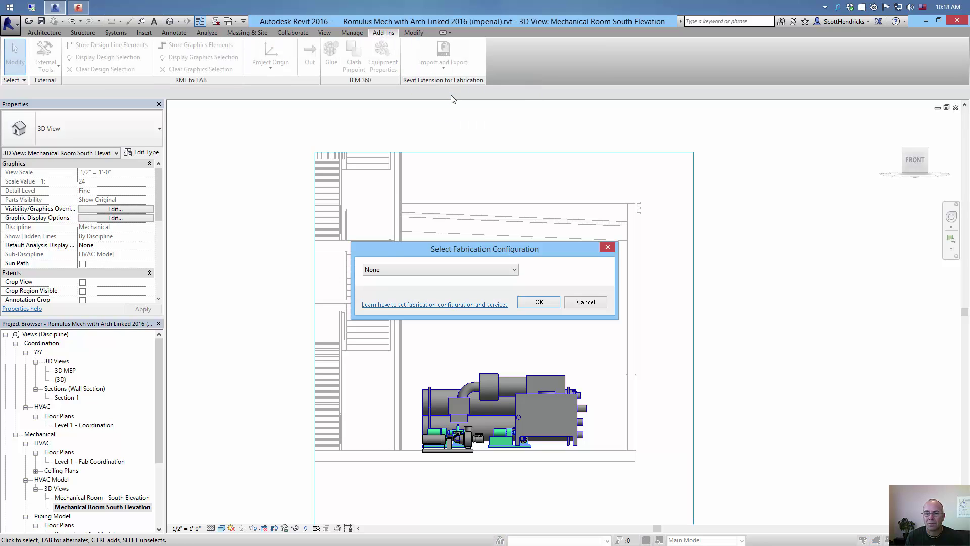
click(510, 272)
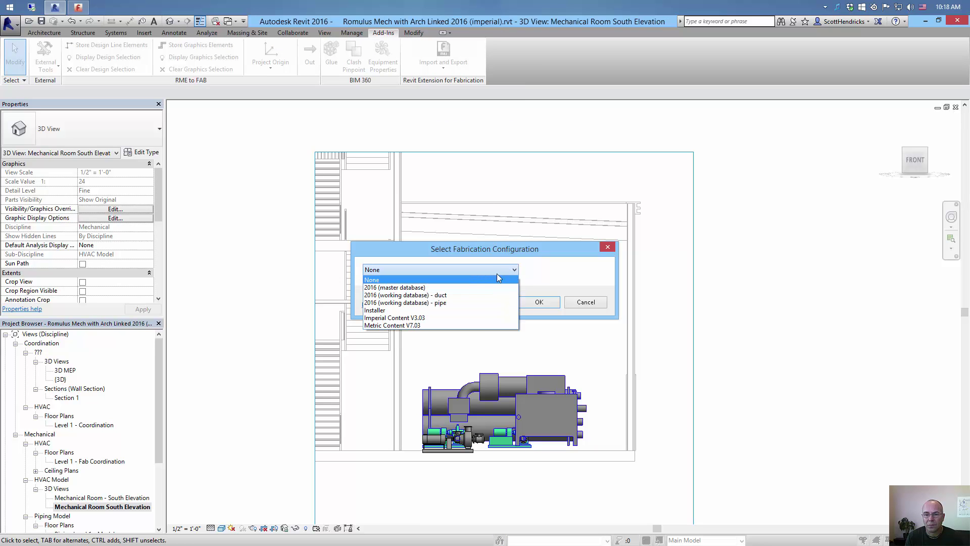
click(454, 303)
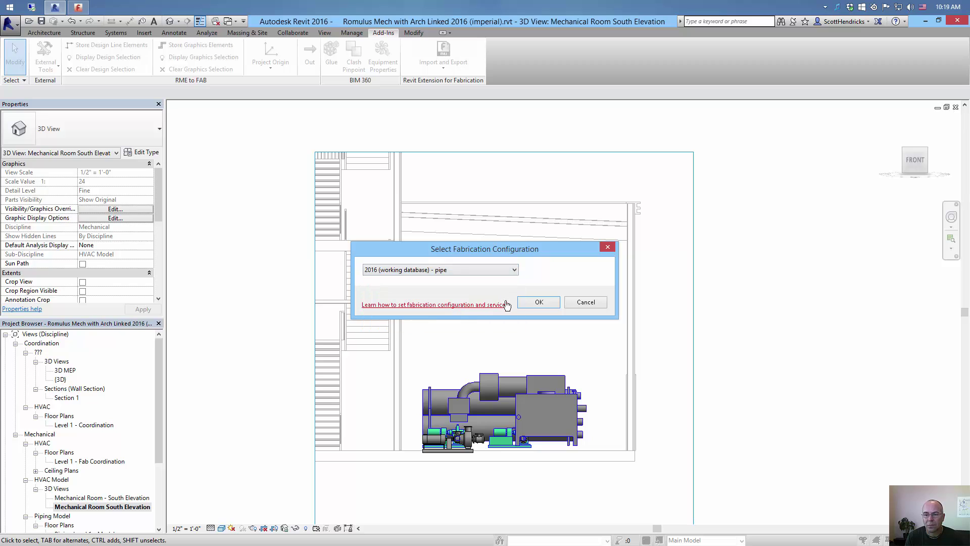
click(537, 303)
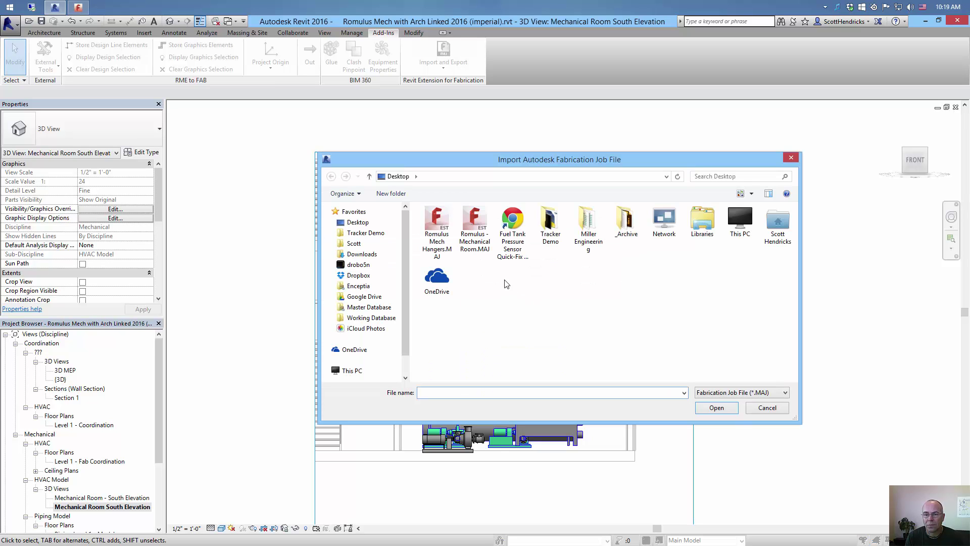
click(445, 248)
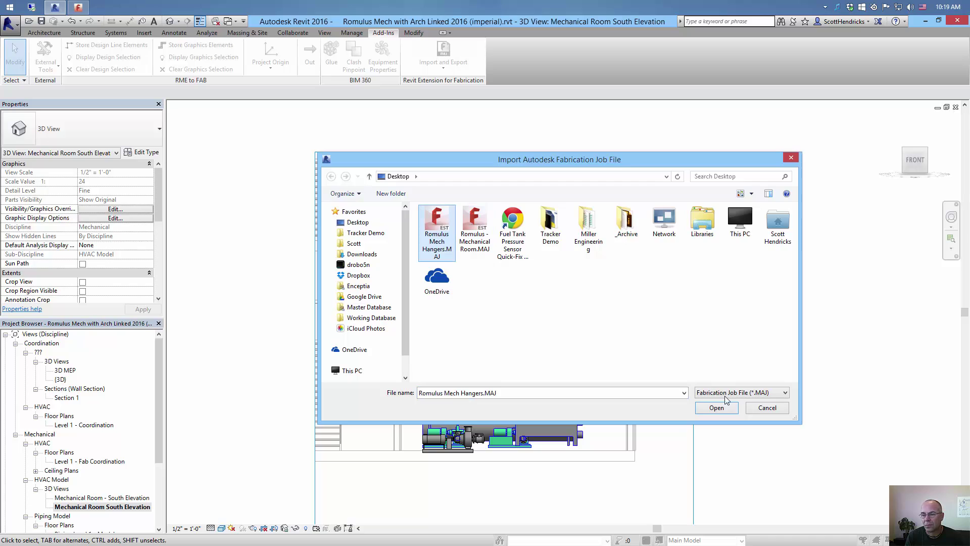
click(718, 407)
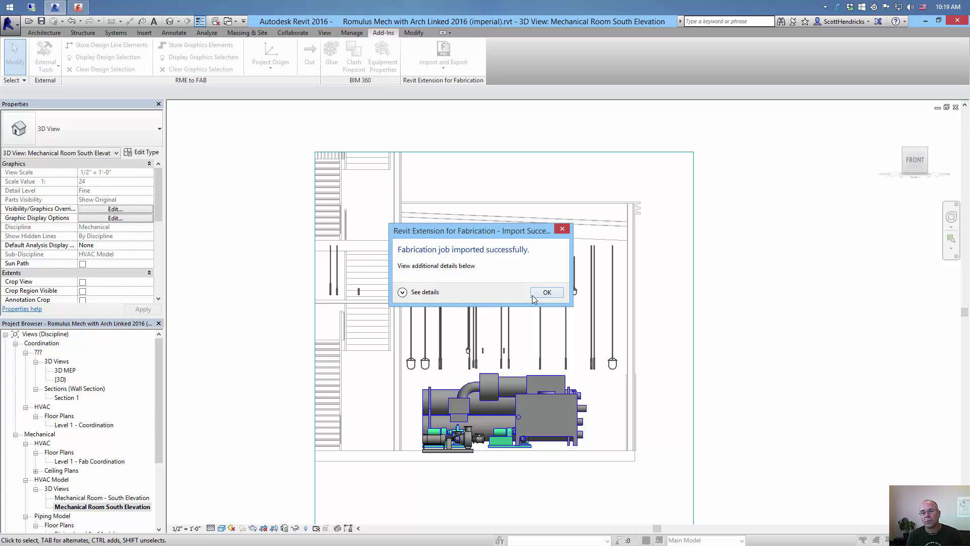
click(547, 293)
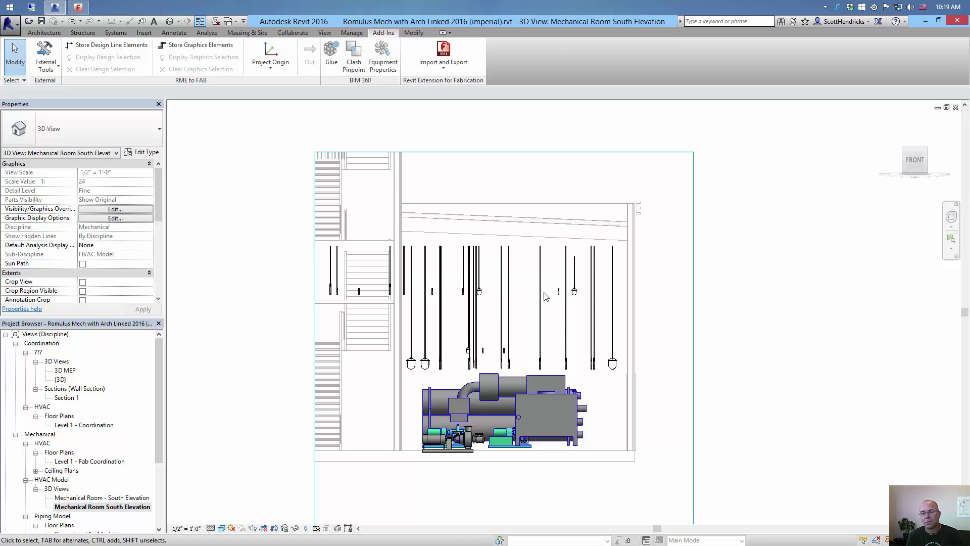
Step: Select all visible clevis hangers and attach them to the structure above
click(479, 271)
right_click(480, 271)
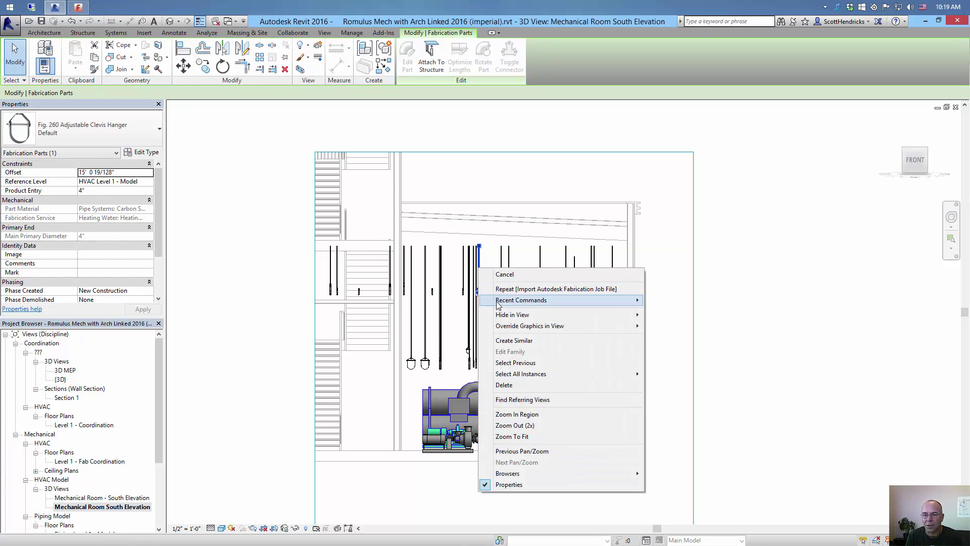
mouse_move(527, 374)
click(678, 374)
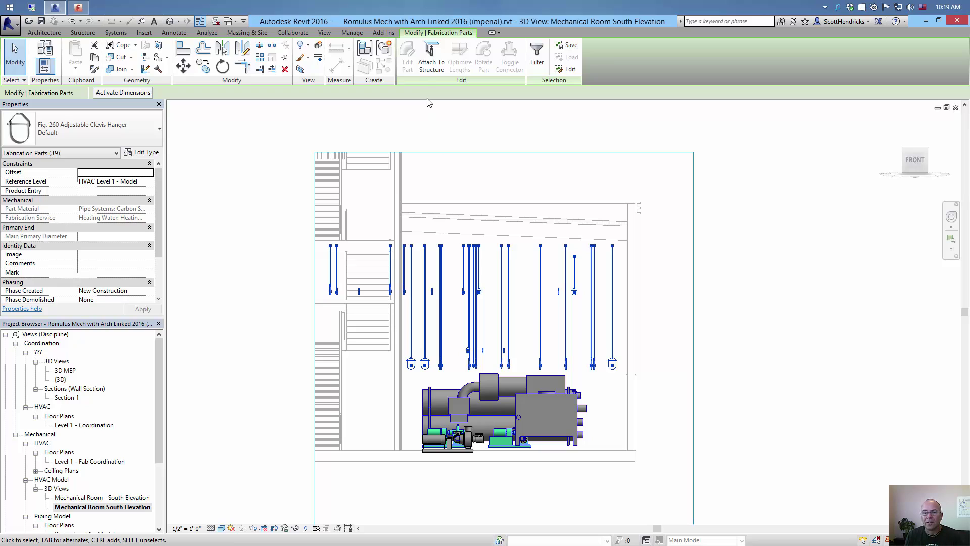
click(431, 65)
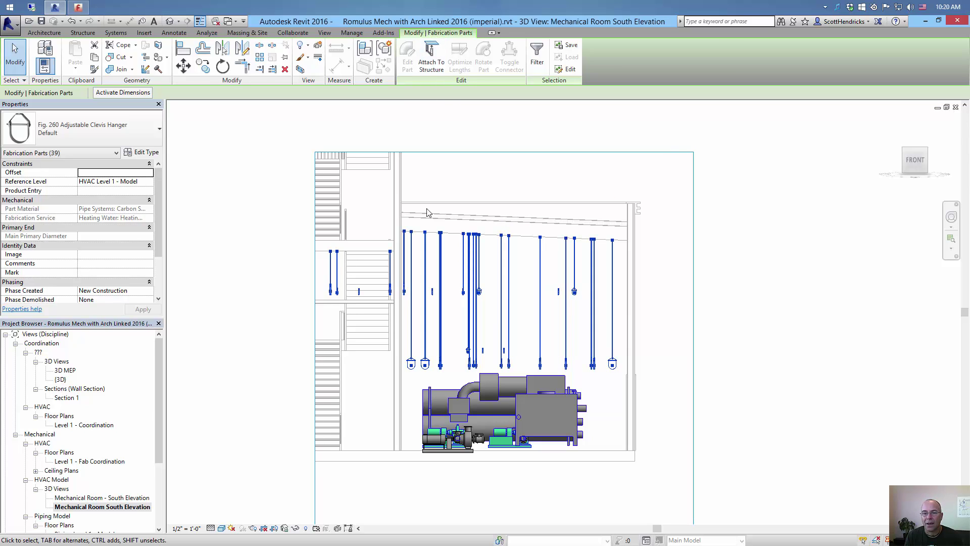
click(454, 255)
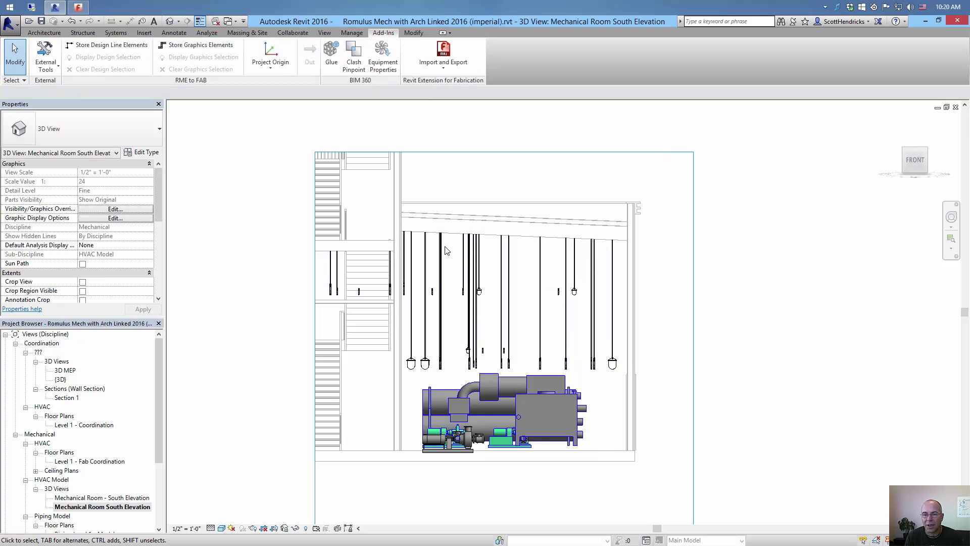
scroll(446, 250, up, 3)
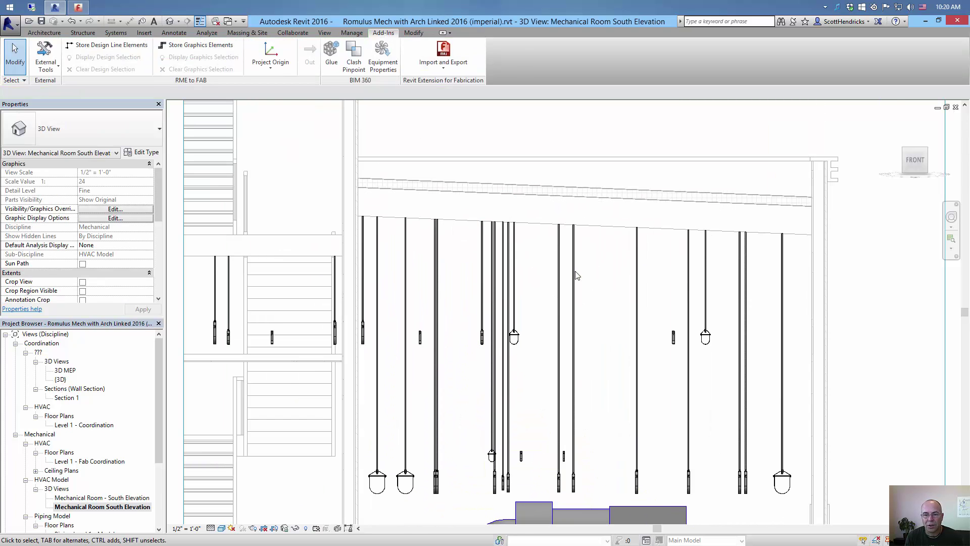
Step: Select all 39 clevis hangers visible in the view
scroll(577, 276, down, 4)
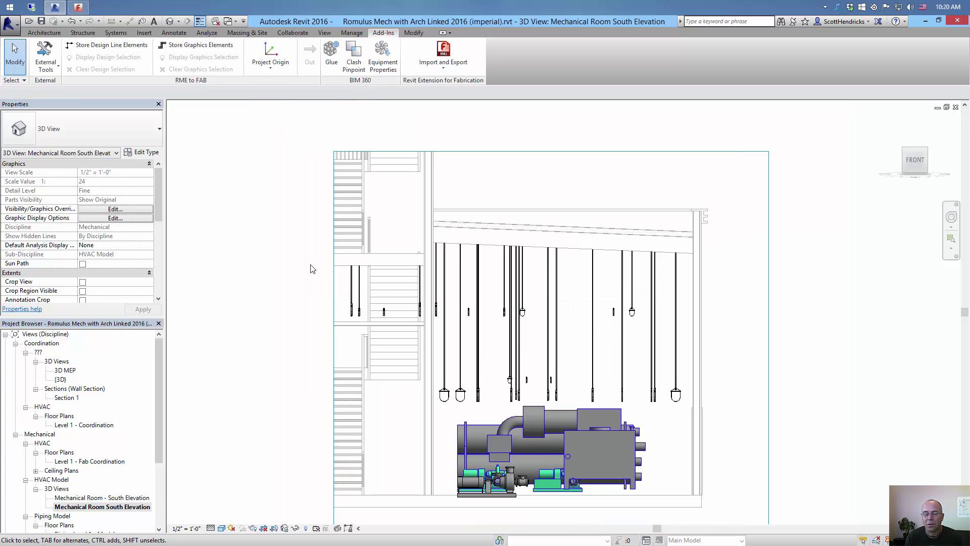
click(479, 277)
right_click(481, 276)
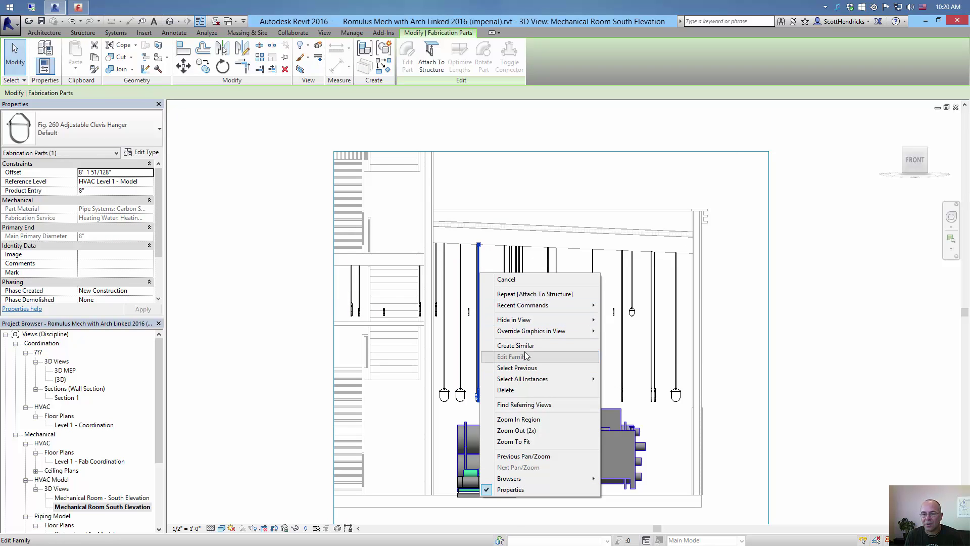
mouse_move(556, 379)
click(631, 379)
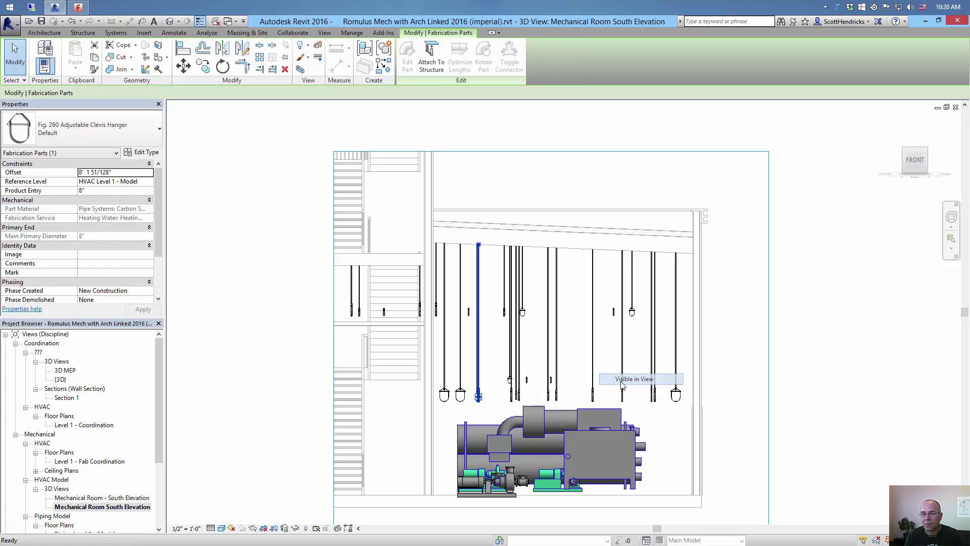
Step: Export the selected hangers as a fabrication job, replacing Romulus Mech Hangers.MAJ
click(384, 34)
click(443, 56)
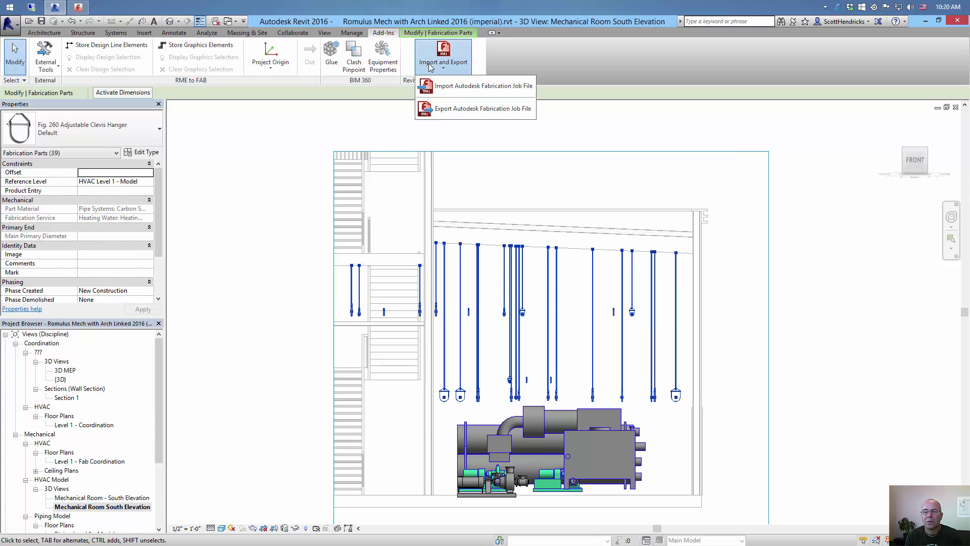
click(452, 112)
click(451, 255)
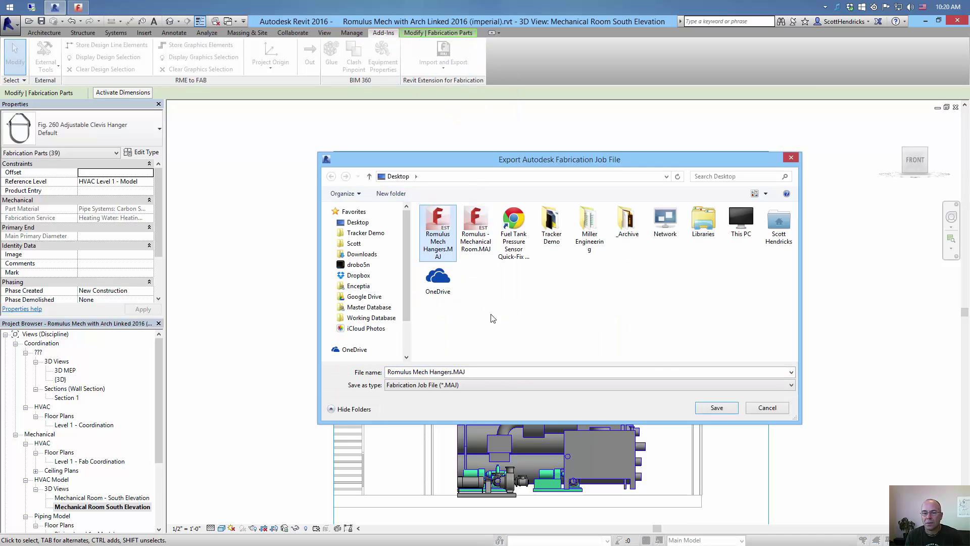
click(717, 408)
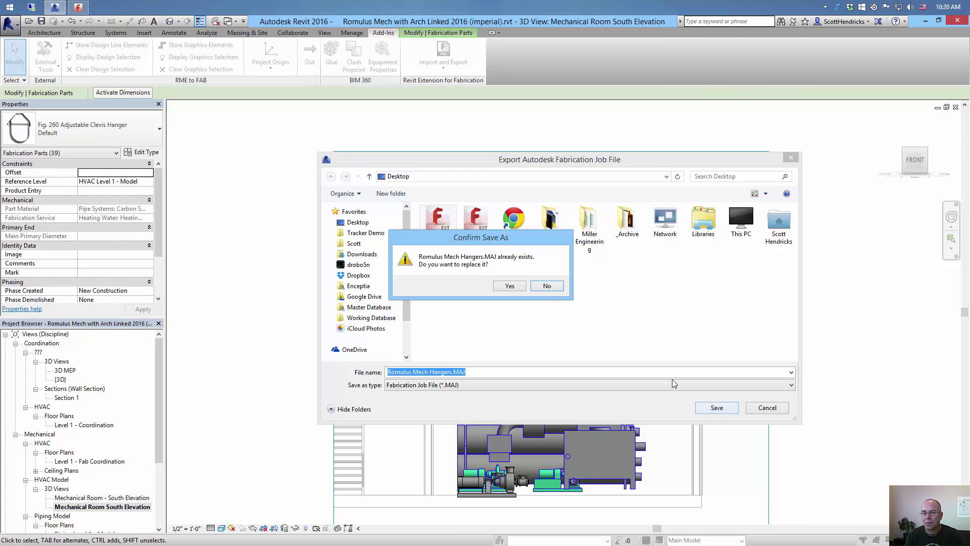
click(506, 287)
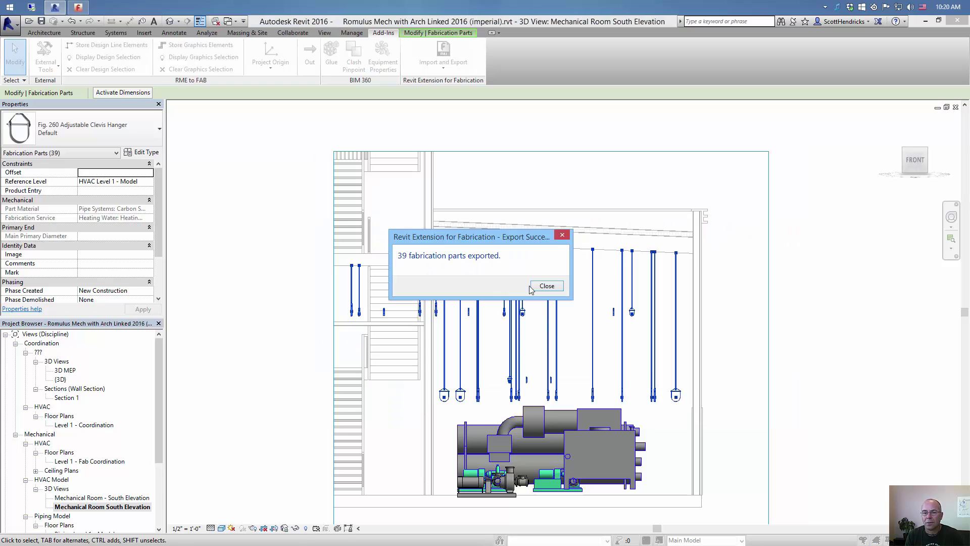
click(537, 289)
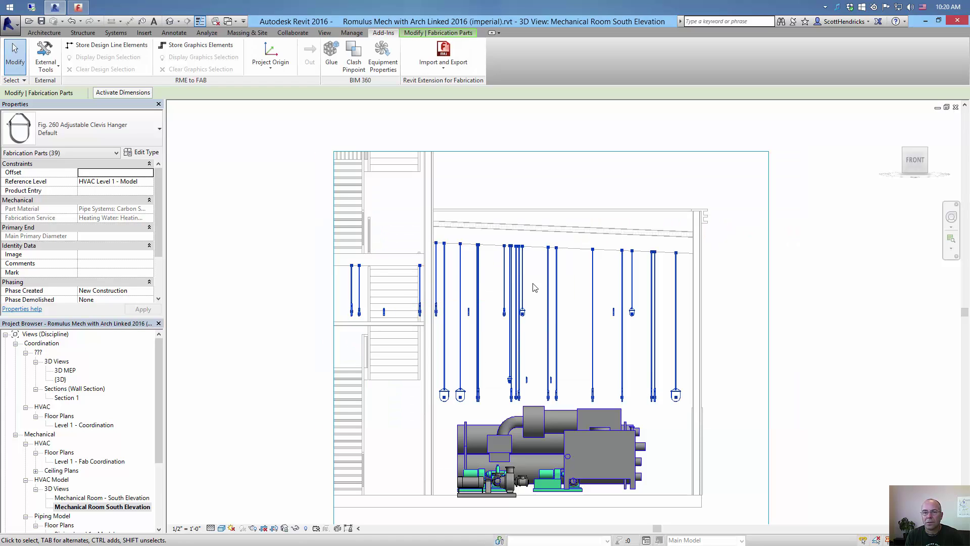
click(77, 7)
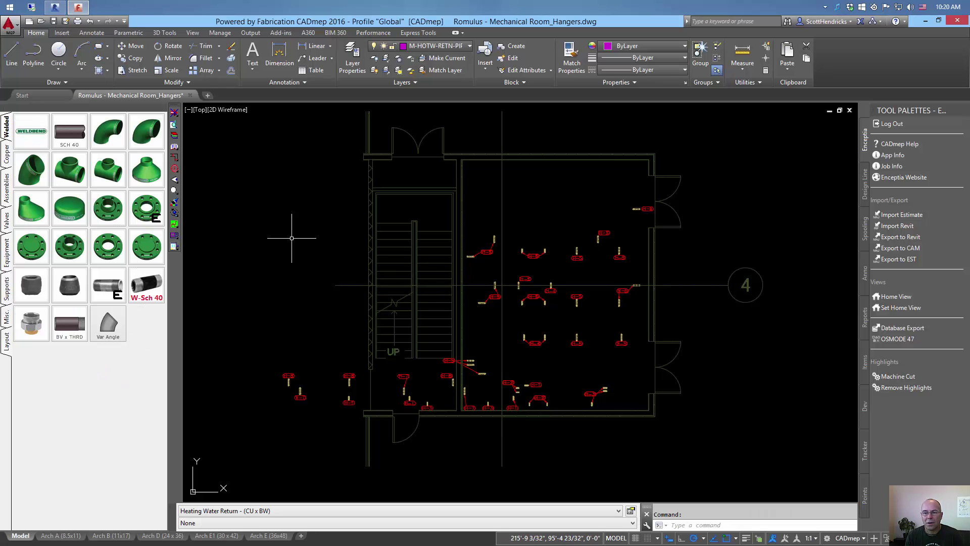
Step: Window-select the old hangers in the floor plan and delete them
scroll(292, 238, down, 2)
middle_drag(262, 221, 308, 231)
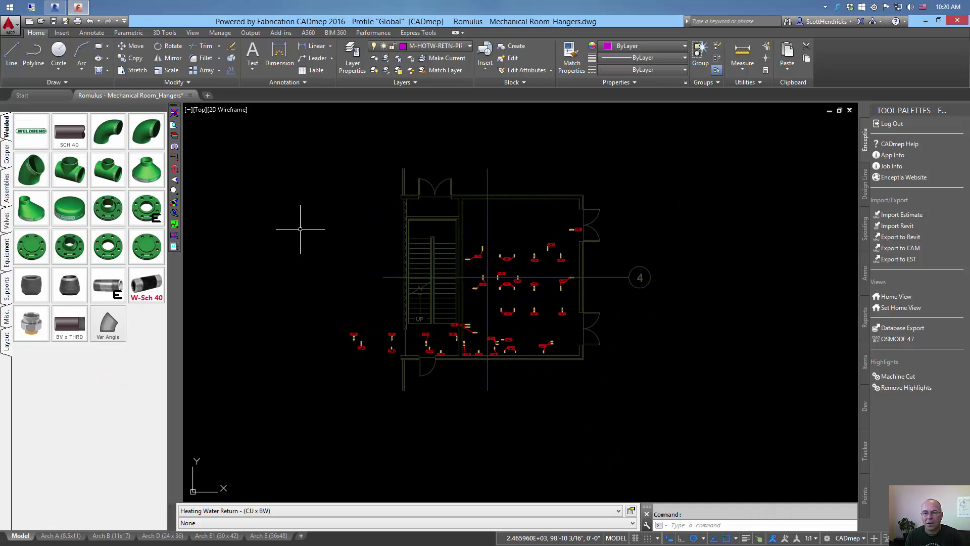
click(282, 211)
click(621, 370)
key(Delete)
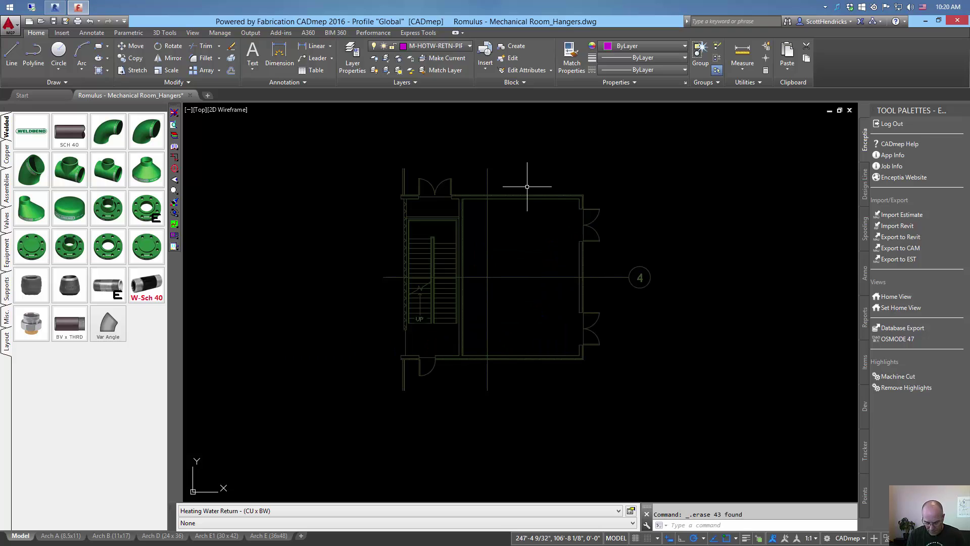
Step: Load the Romulus Mech Hangers job into the drawing with OPENJOB
text(open)
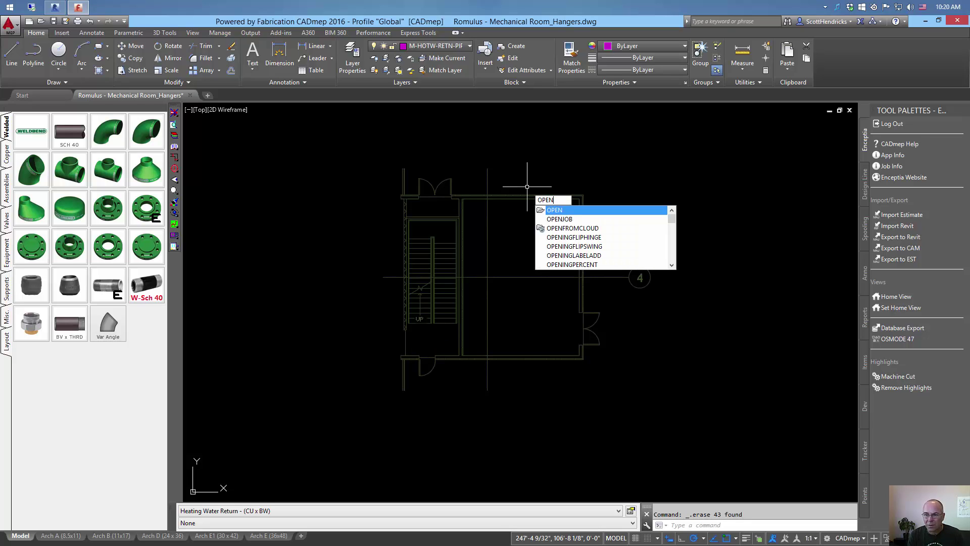
click(558, 219)
click(488, 172)
click(590, 327)
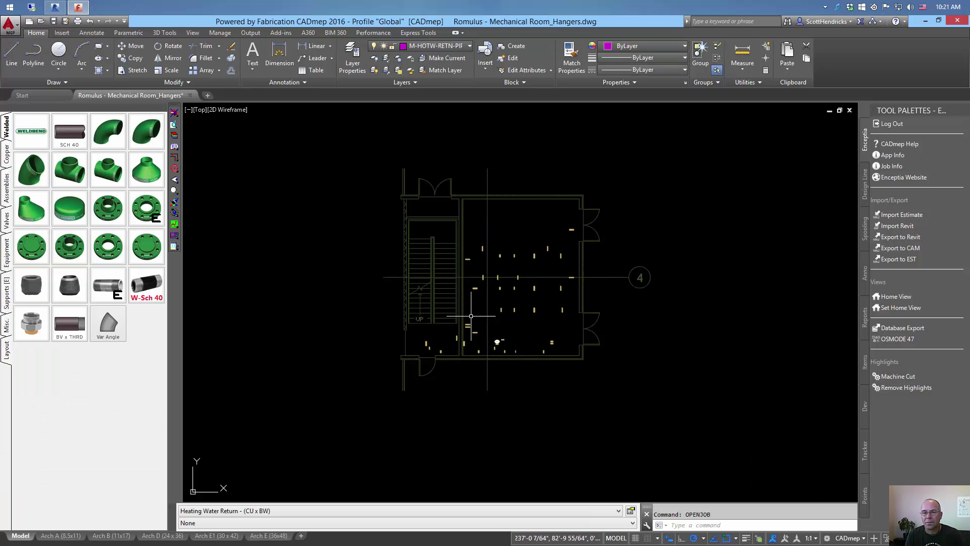
click(201, 111)
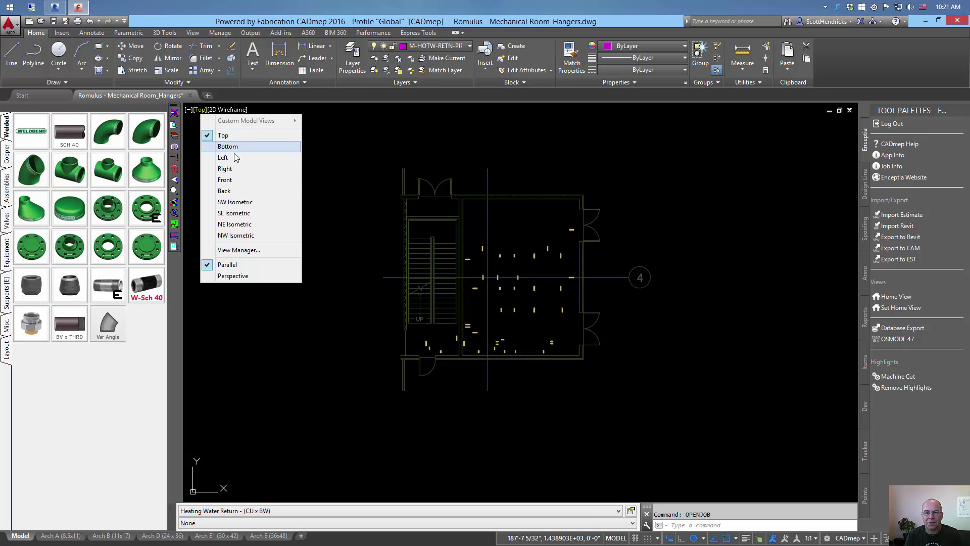
Step: Switch to the Front view and unhide the piping and equipment to show the hanger rods
click(227, 179)
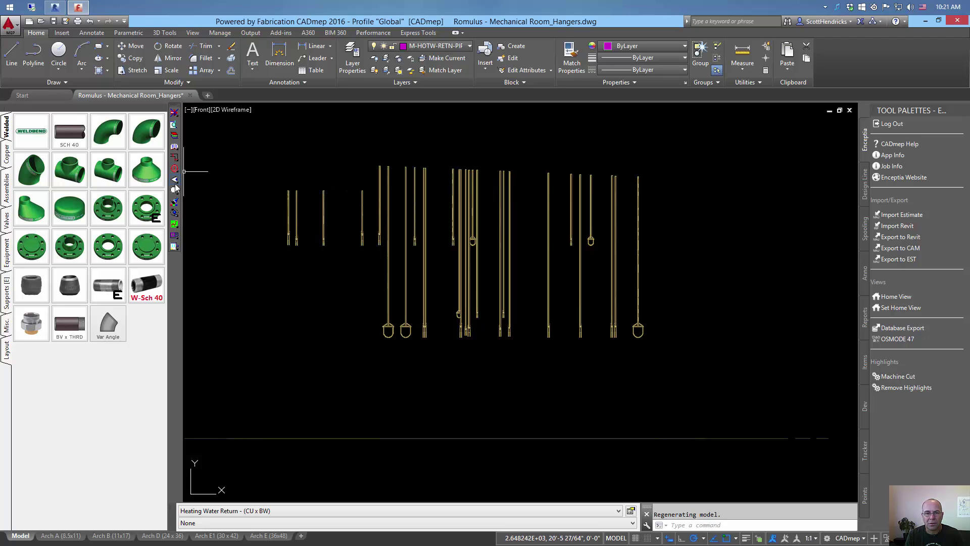
click(174, 212)
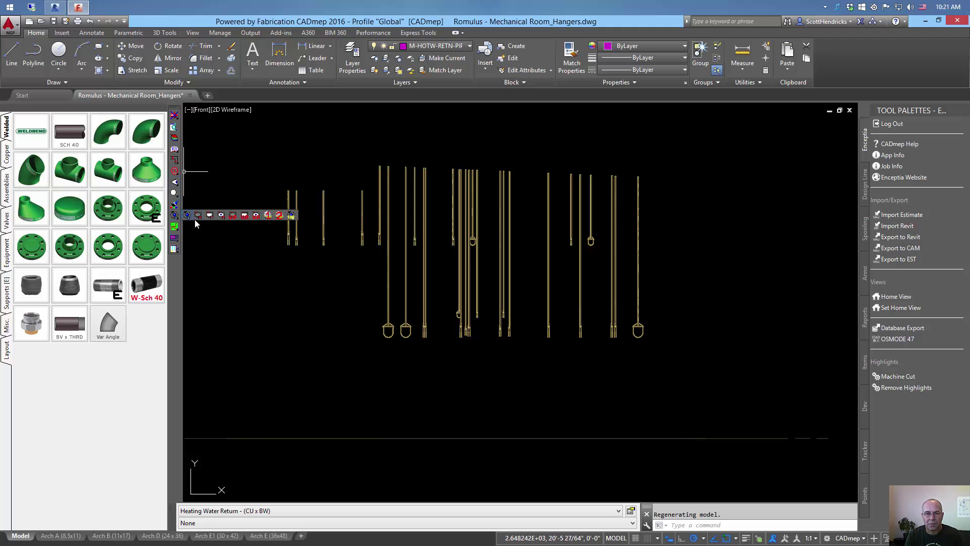
click(221, 215)
scroll(303, 224, up, 2)
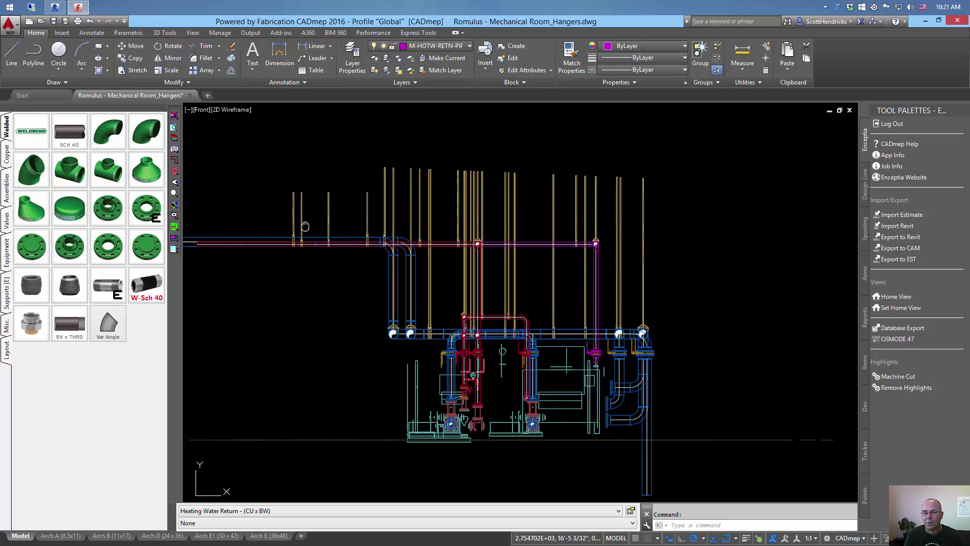